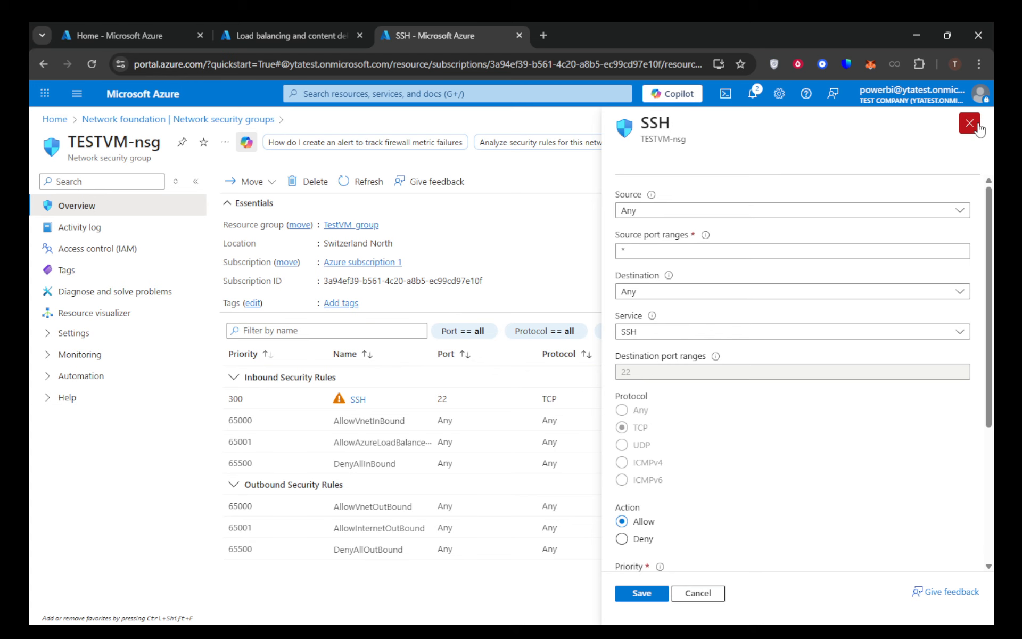
- Close the SSH rule and open the MyLoadBalancer resource from the load balancers list
left_click(979, 127)
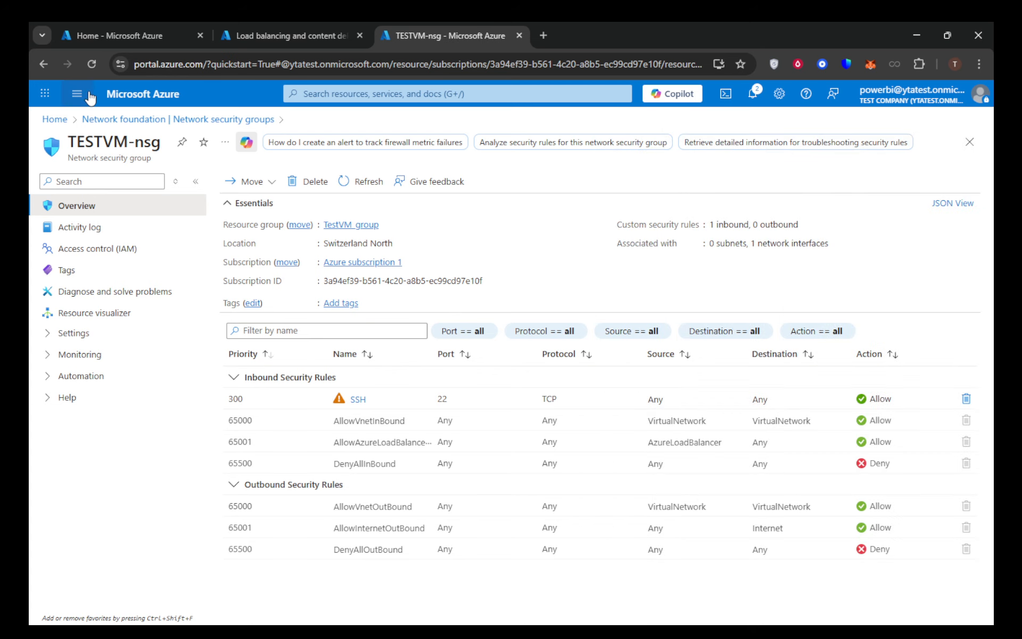
left_click(148, 96)
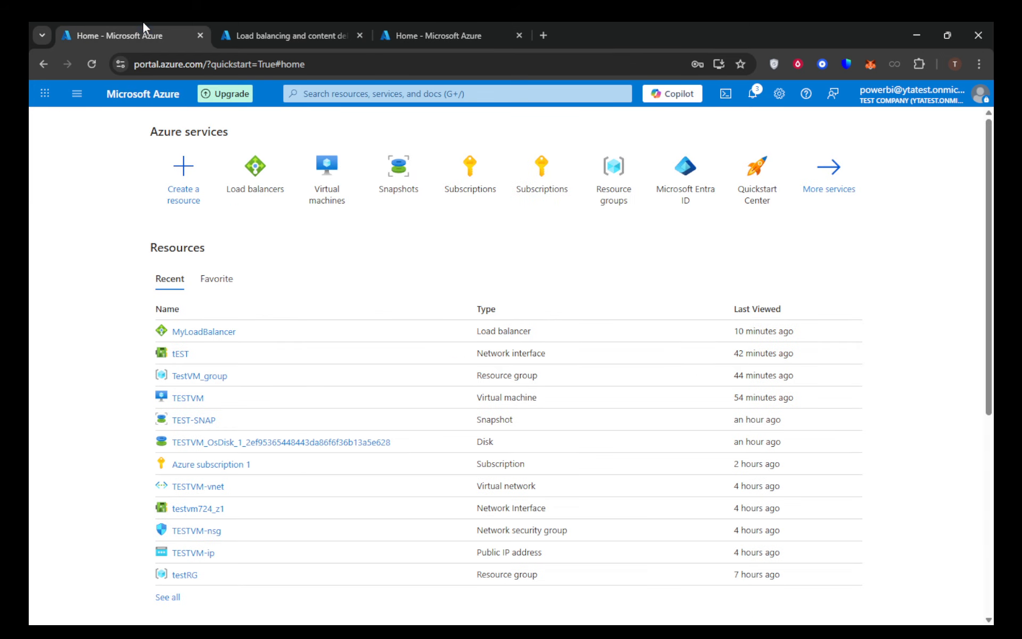
left_click(250, 170)
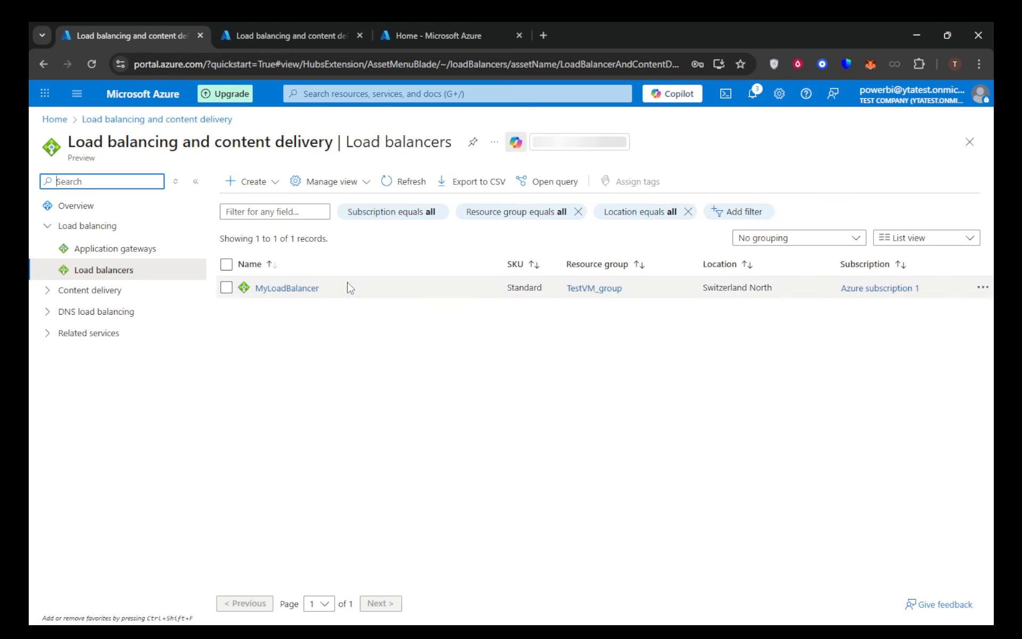
left_click(304, 291)
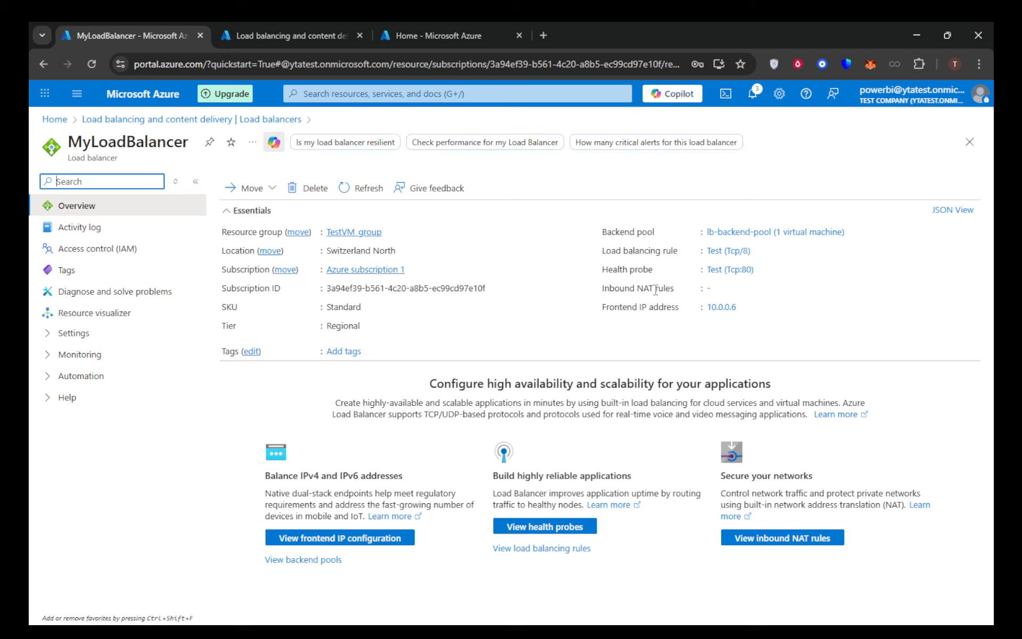
- Open the inbound NAT rules of MyLoadBalancer and start adding a new rule
mouse_move(708, 293)
left_click(710, 292)
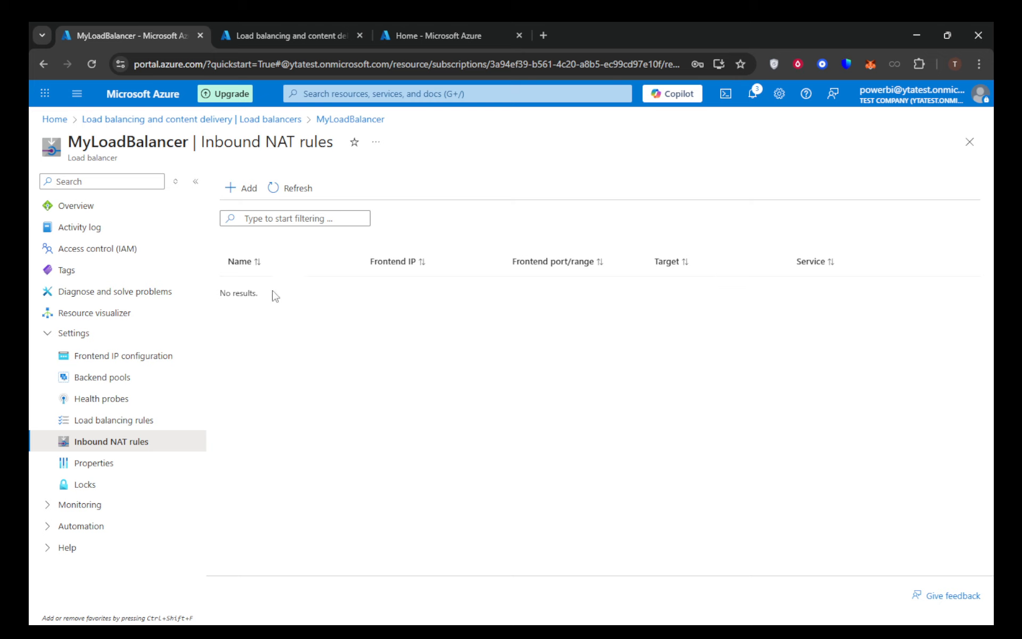
left_click(238, 192)
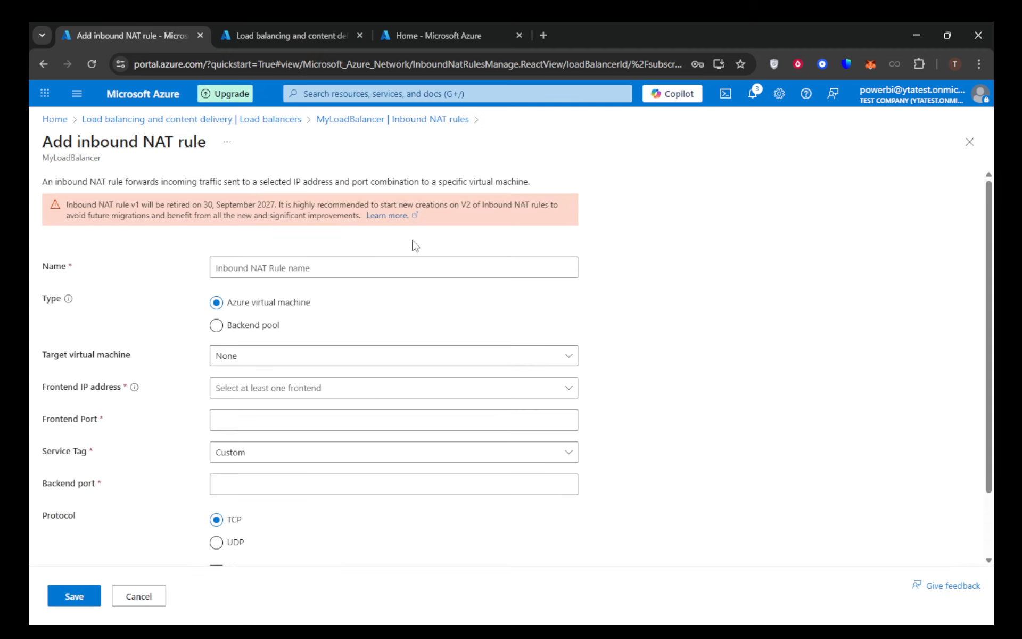
- Examine the new NAT rule's name, target virtual machine, frontend IP address, port, protocol and TCP reset options
left_click(340, 267)
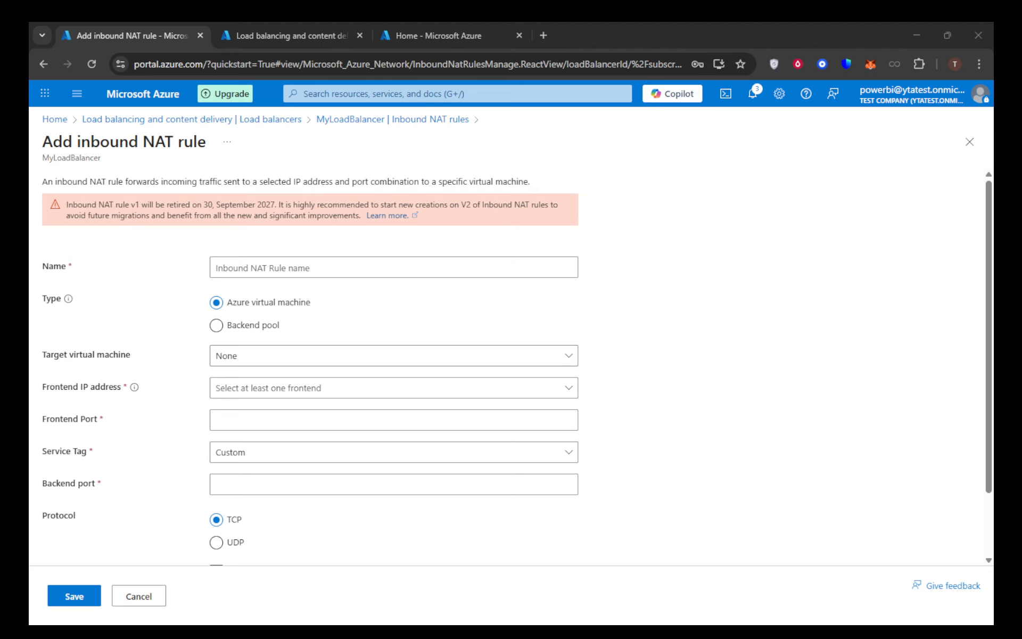
left_click(358, 356)
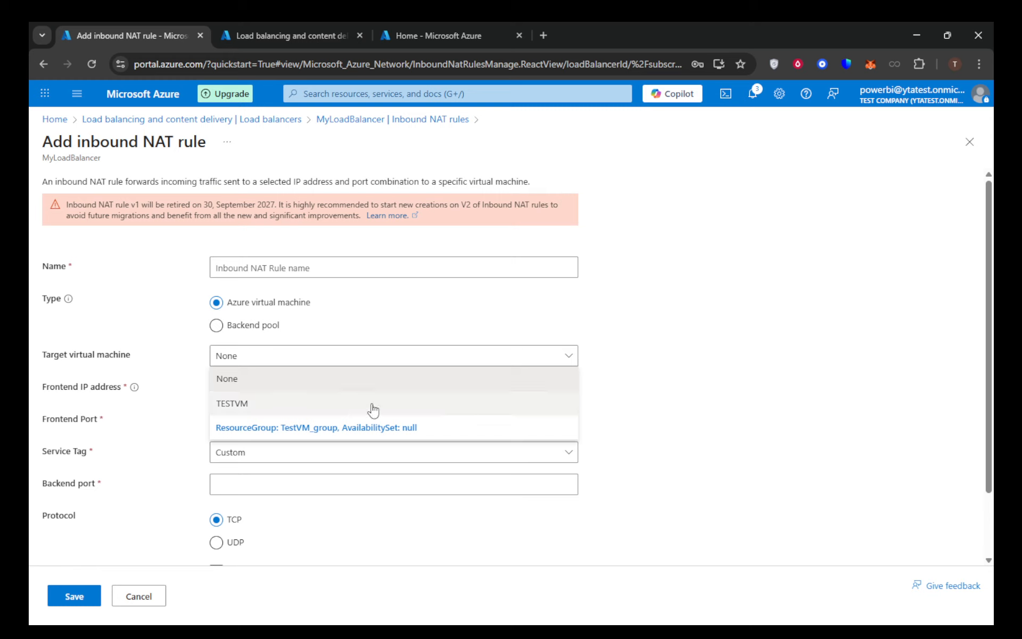
left_click(652, 394)
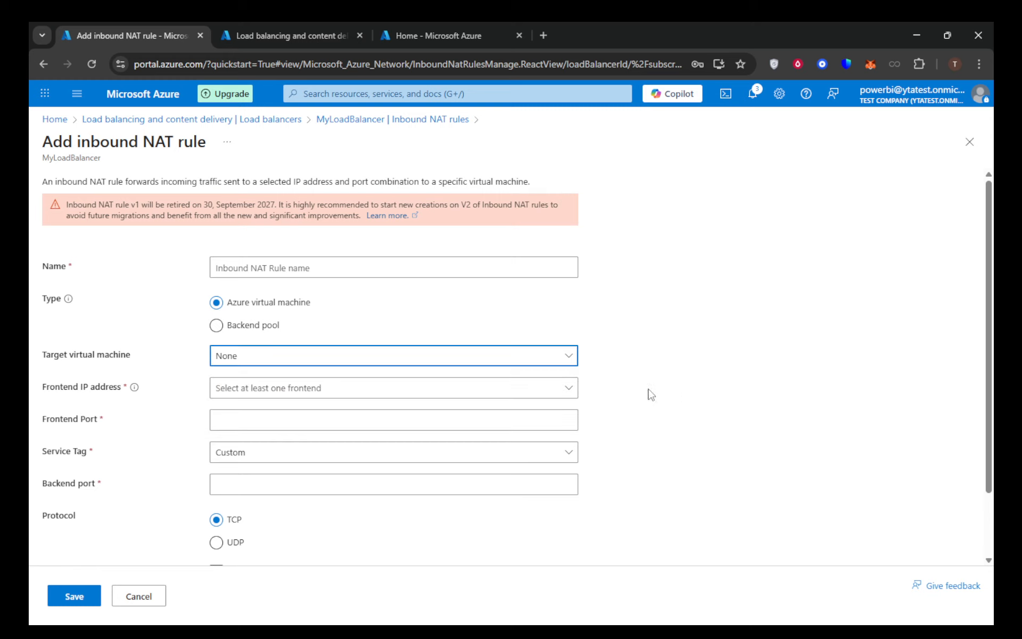
left_click(354, 395)
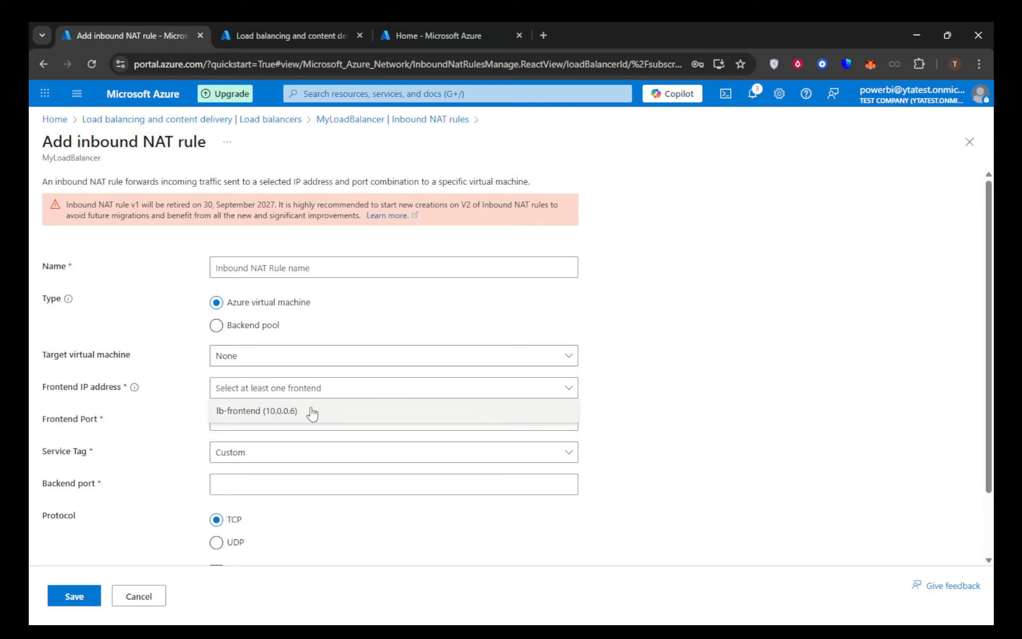
left_click(663, 394)
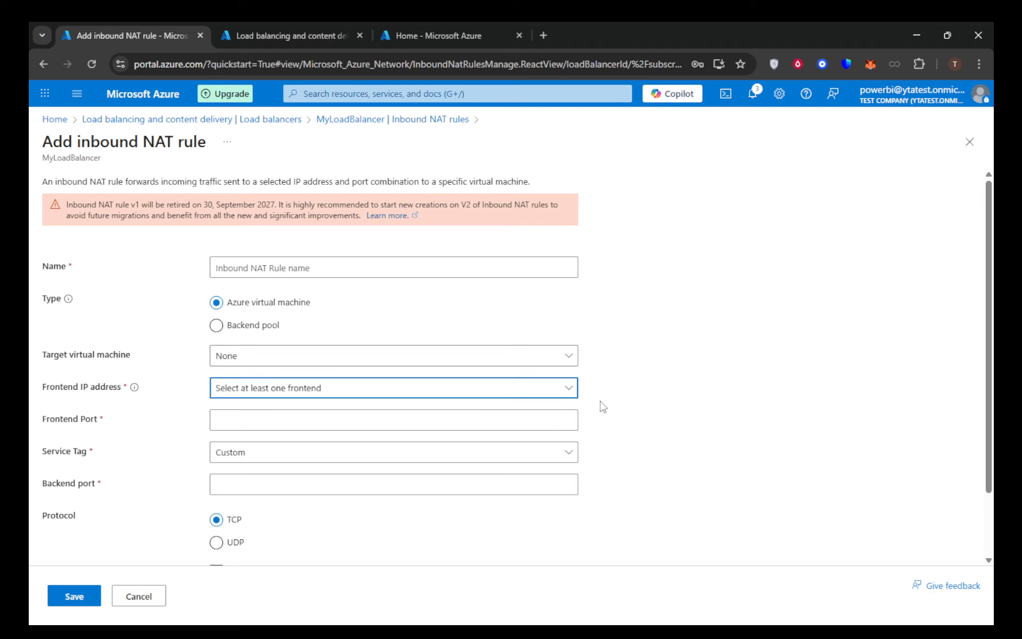
left_click(297, 422)
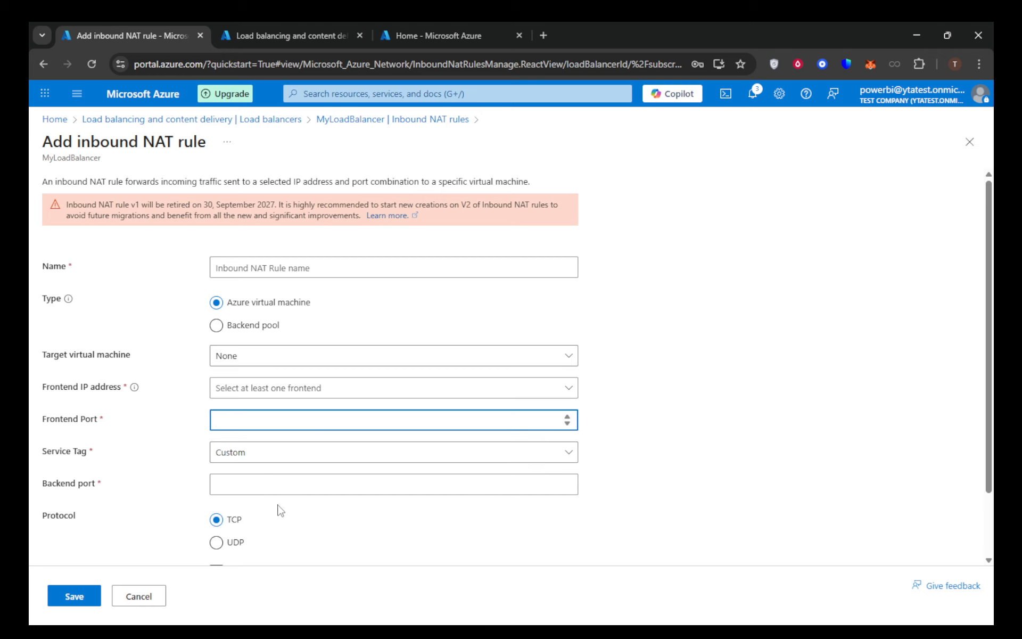
scroll(251, 516, "down", 2)
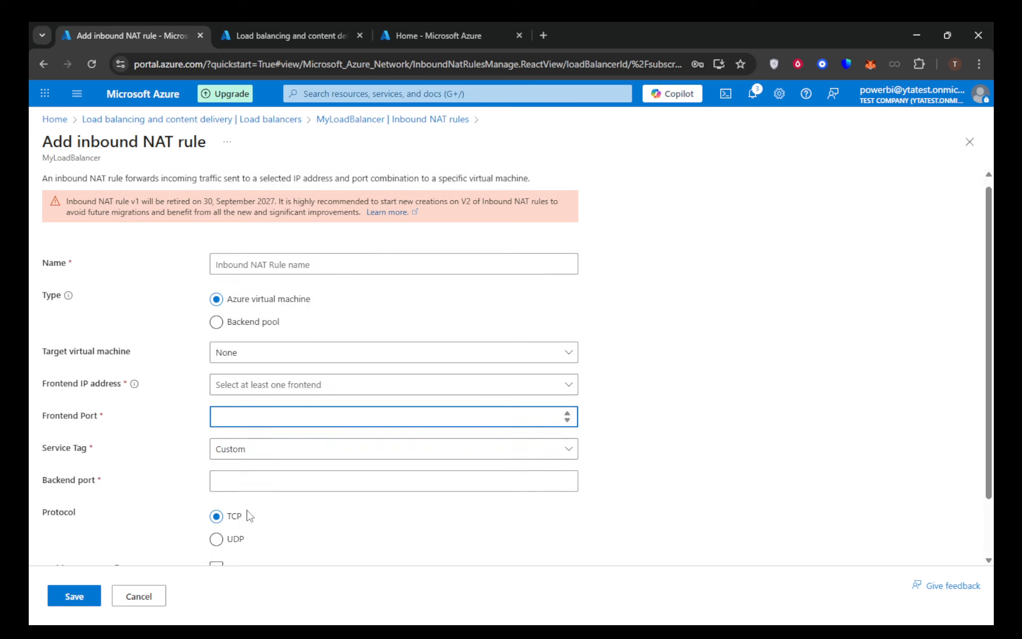
left_click(216, 495)
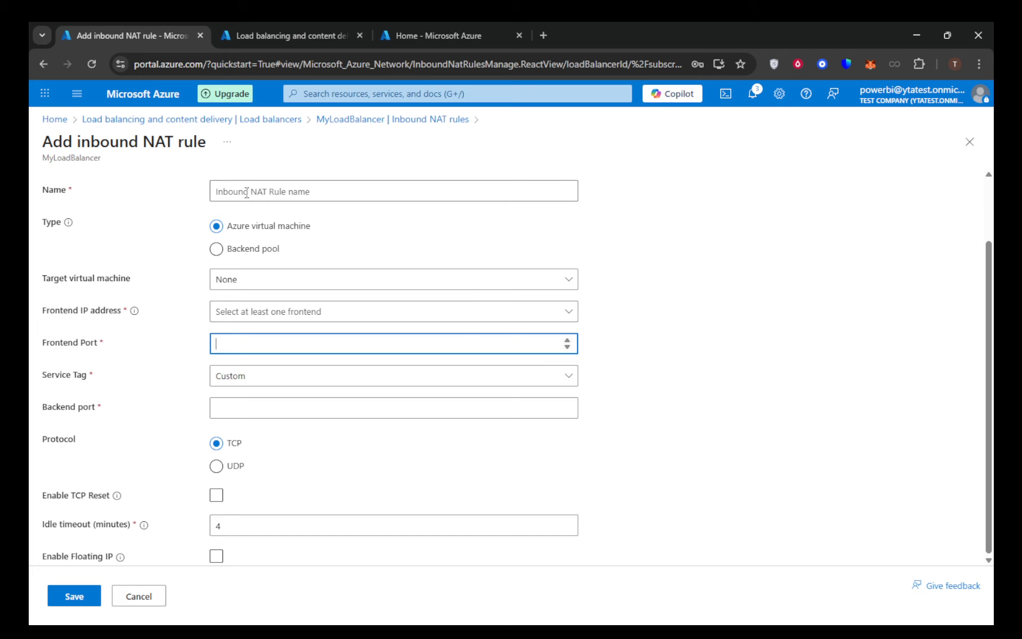
- Return to the portal home, search for "network secur" and open the TESTVM-nsg network security group
left_click(55, 120)
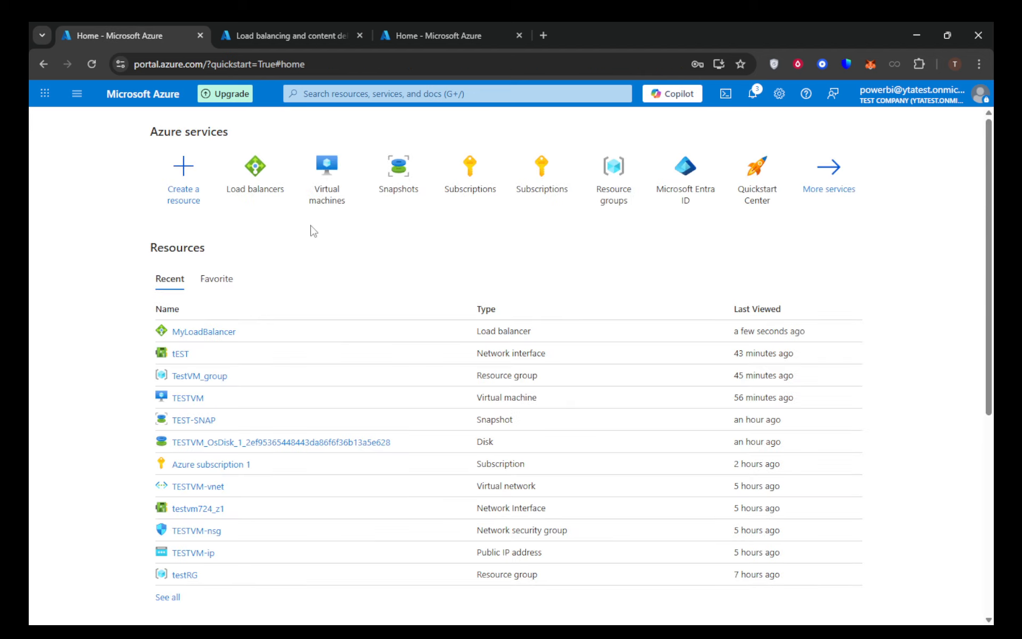
left_click(356, 92)
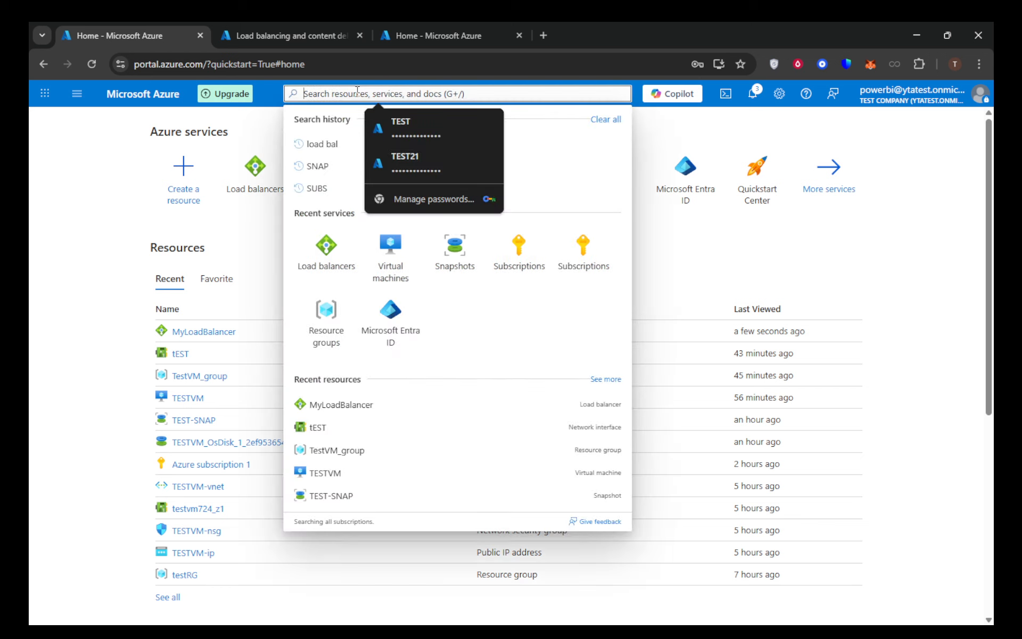
type("n")
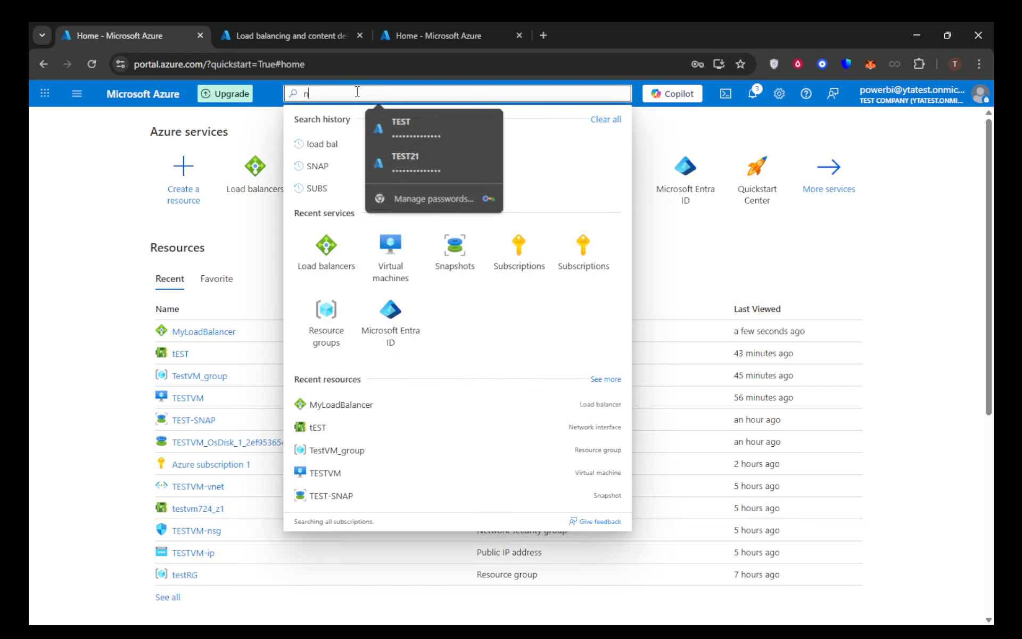
type("etwor")
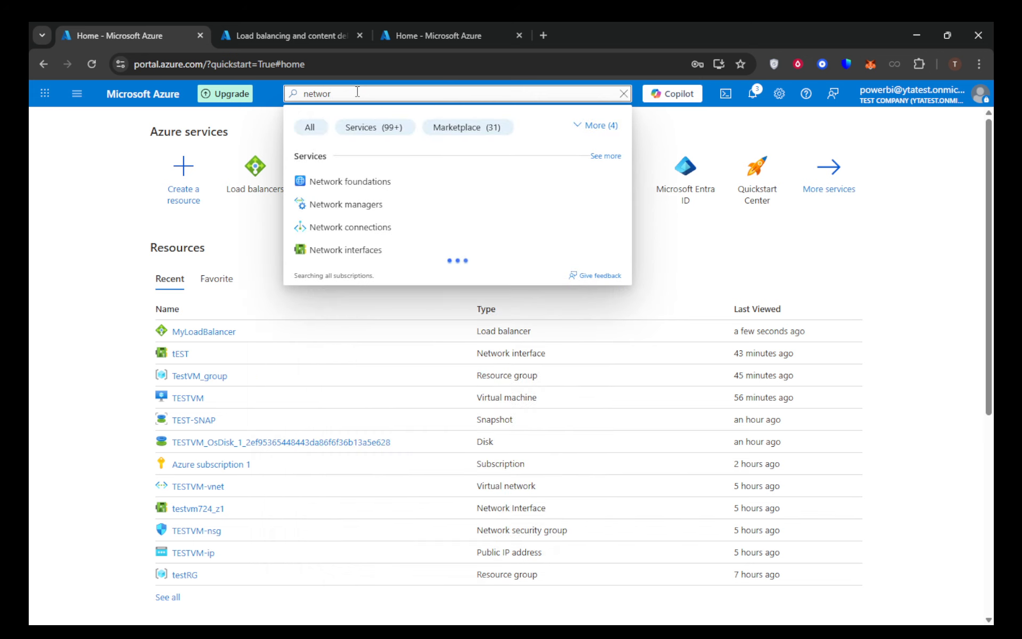
type("k sec")
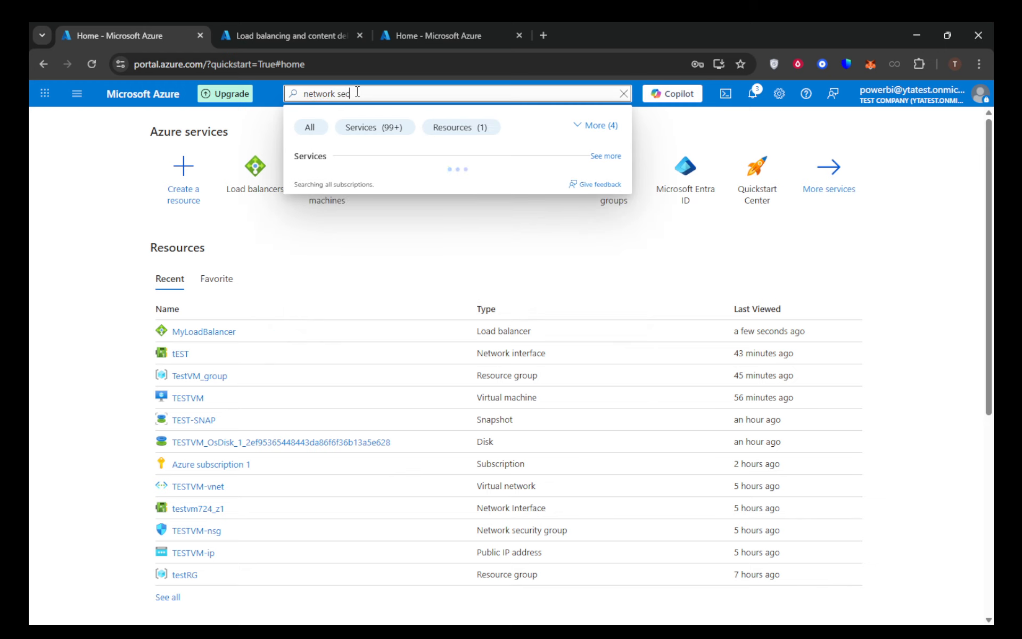
type("ur")
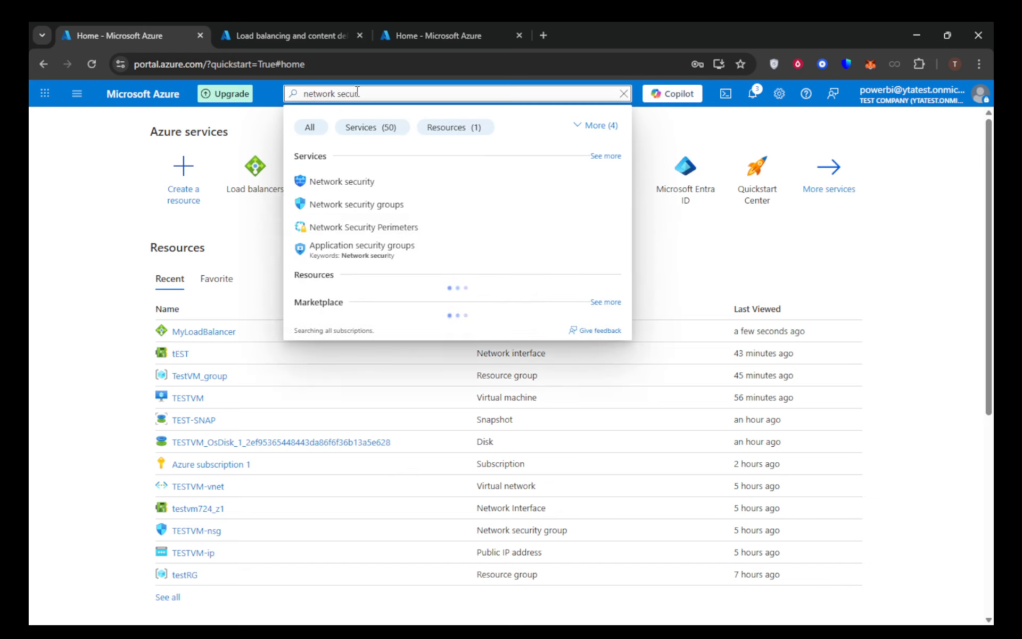
left_click(390, 208)
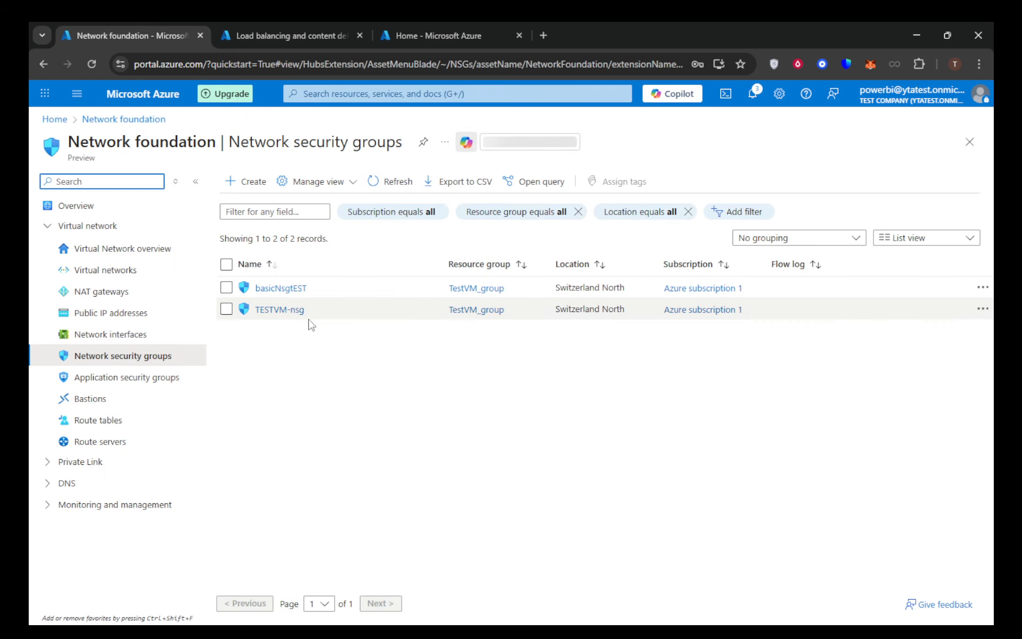
left_click(283, 310)
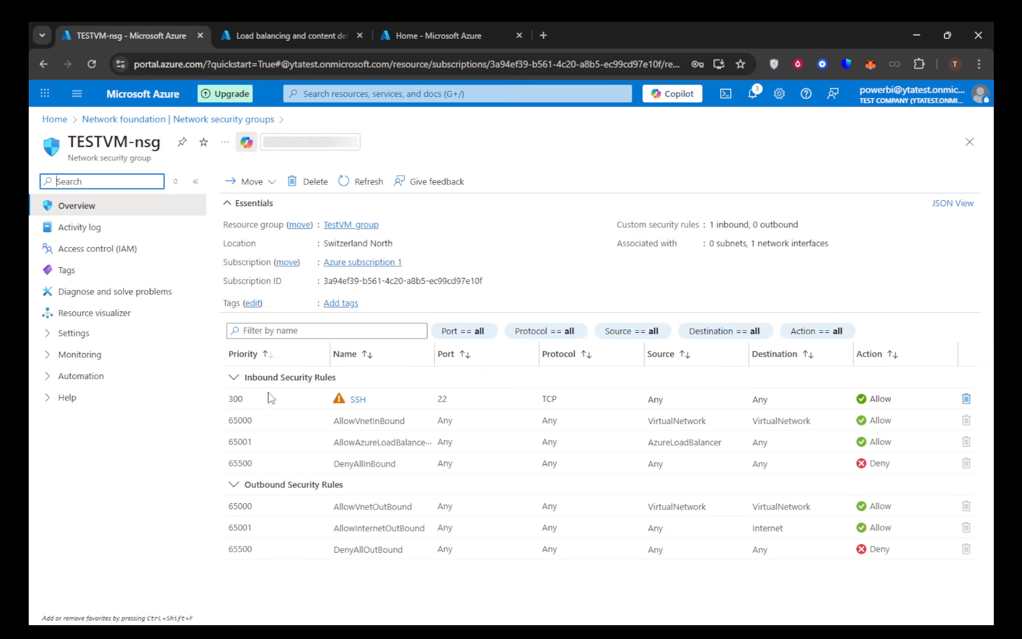
- Open the SSH inbound security rule and examine its source, destination, service, protocol, action, priority and description settings
left_click(357, 400)
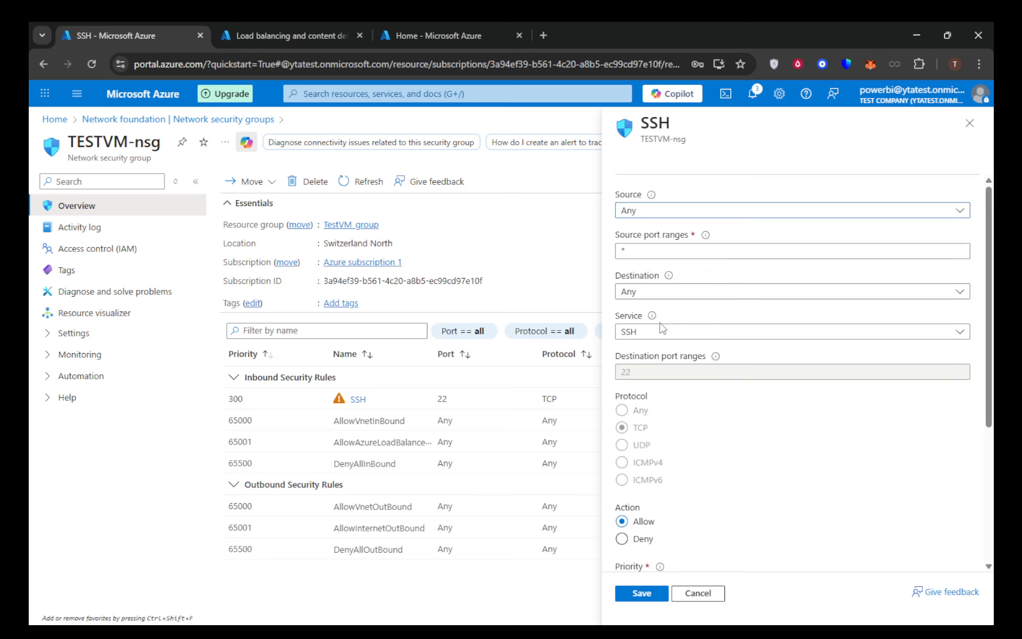
left_click(663, 294)
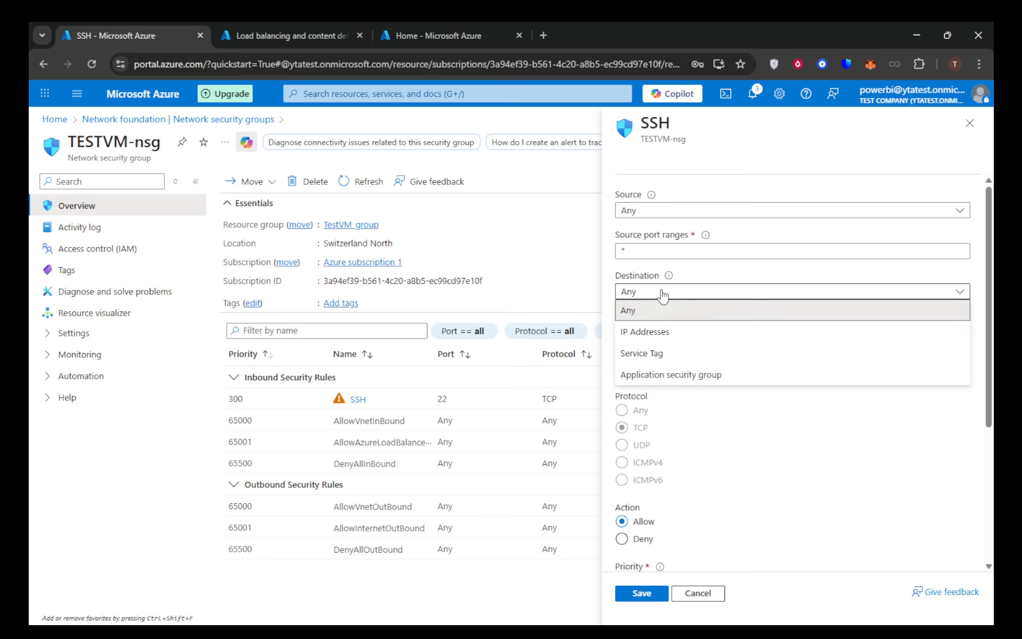
left_click(662, 293)
left_click(663, 294)
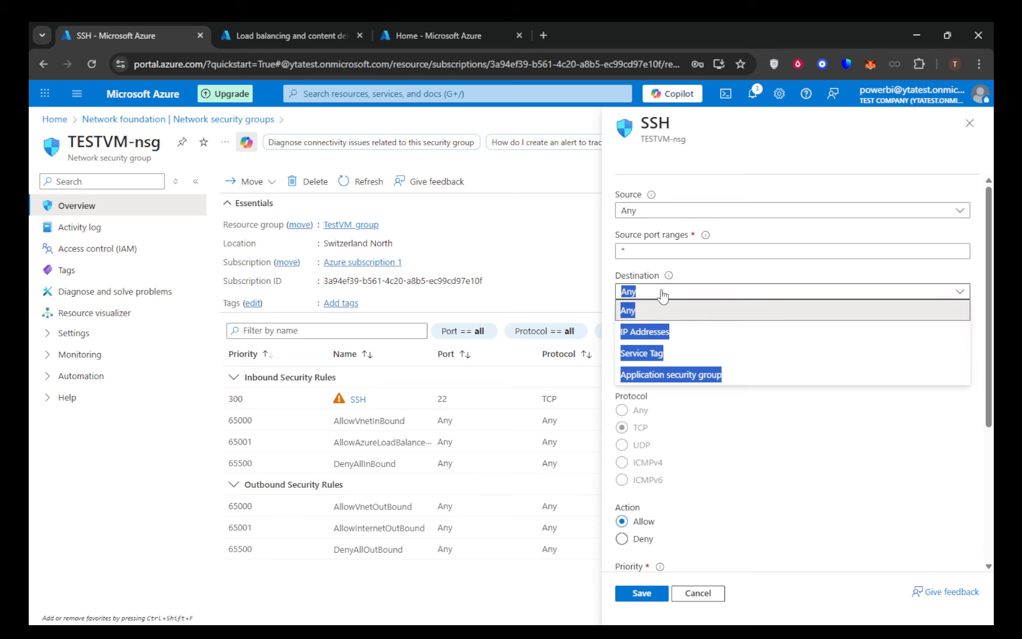
left_click(663, 294)
left_click(674, 210)
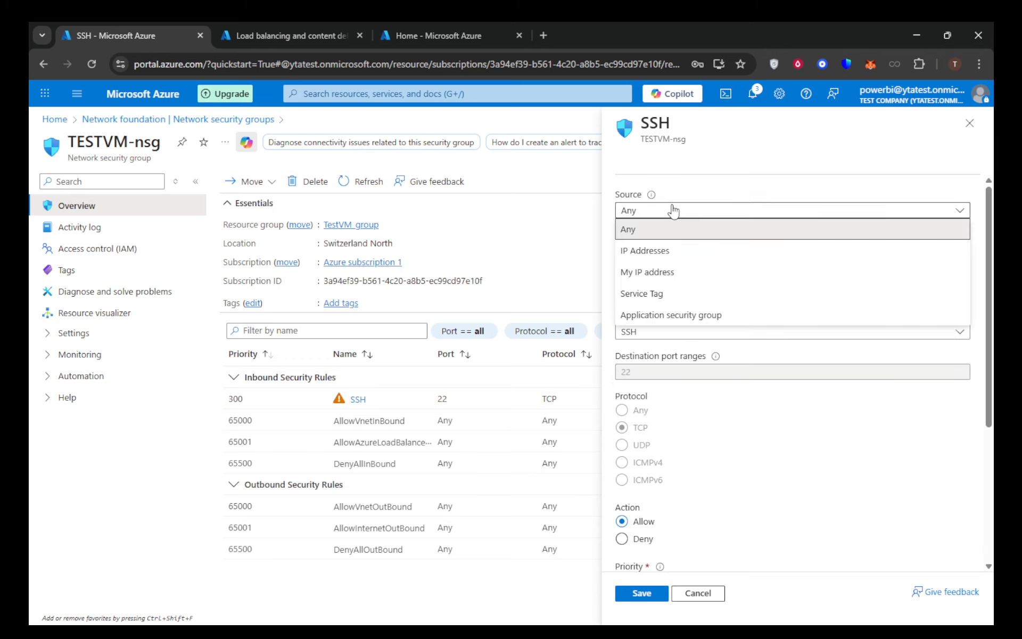
left_click(674, 210)
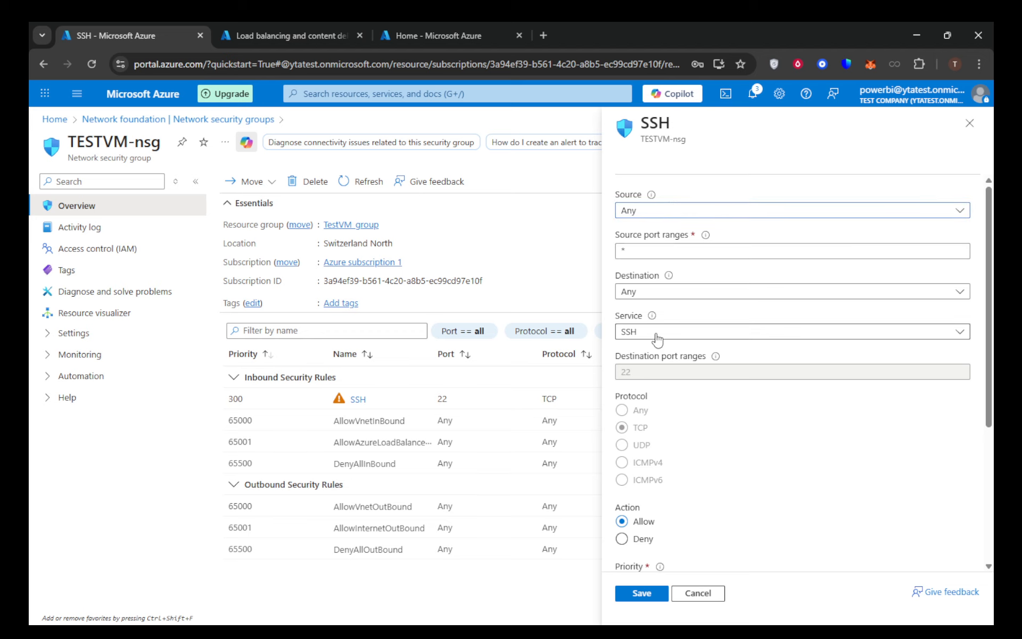
scroll(660, 426, "down", 3)
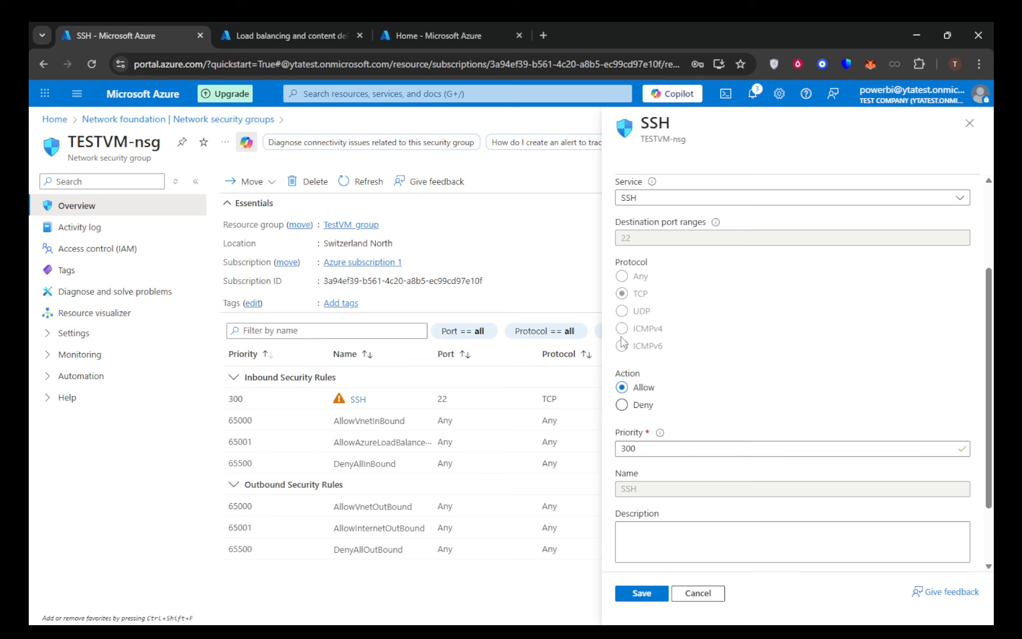
scroll(708, 373, "down", 2)
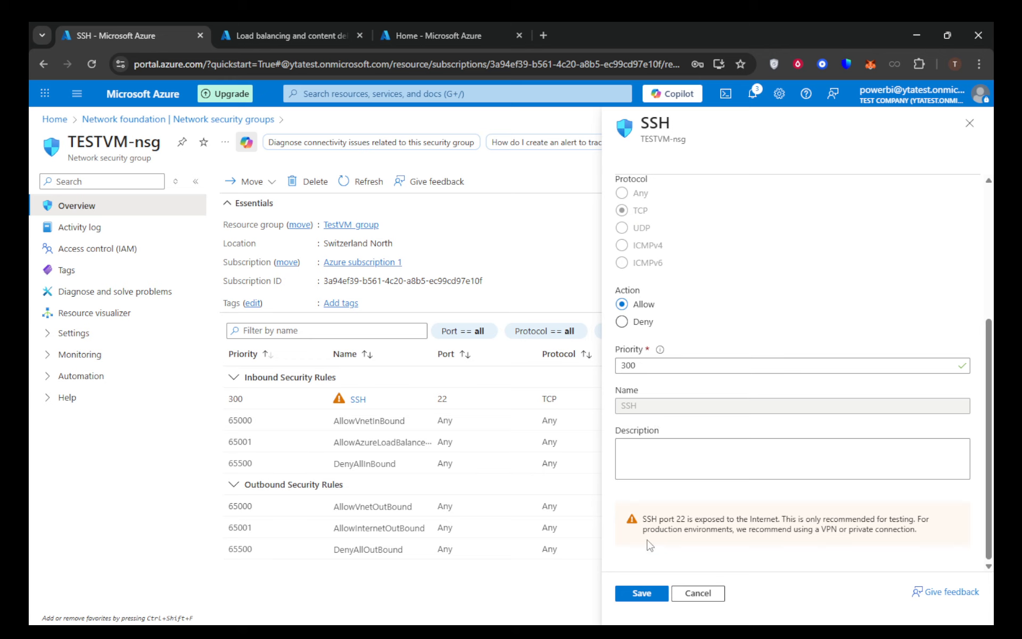
left_click(648, 456)
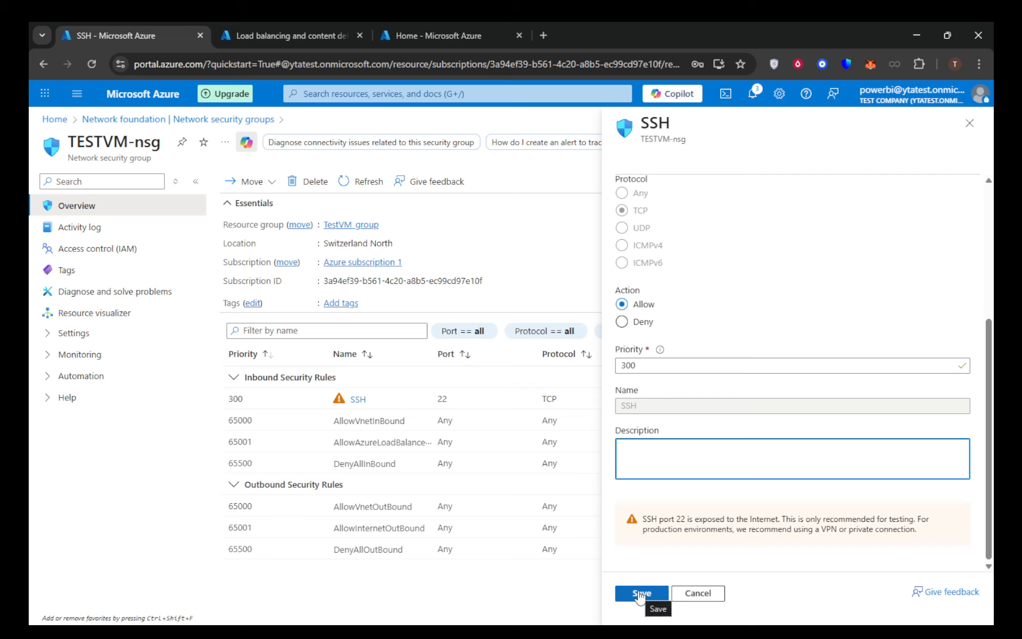
left_click(970, 124)
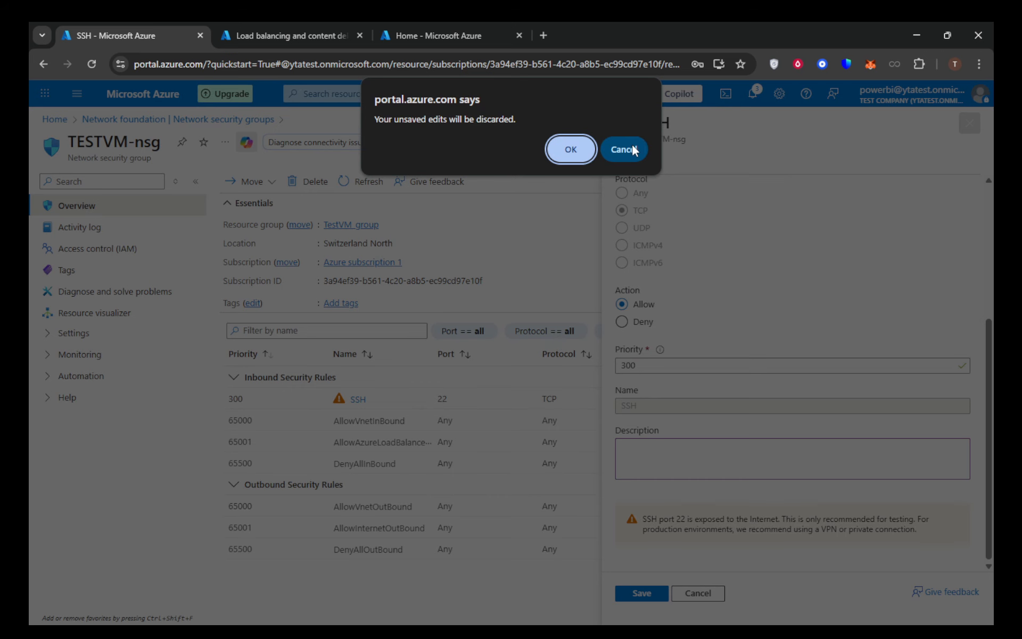
left_click(632, 147)
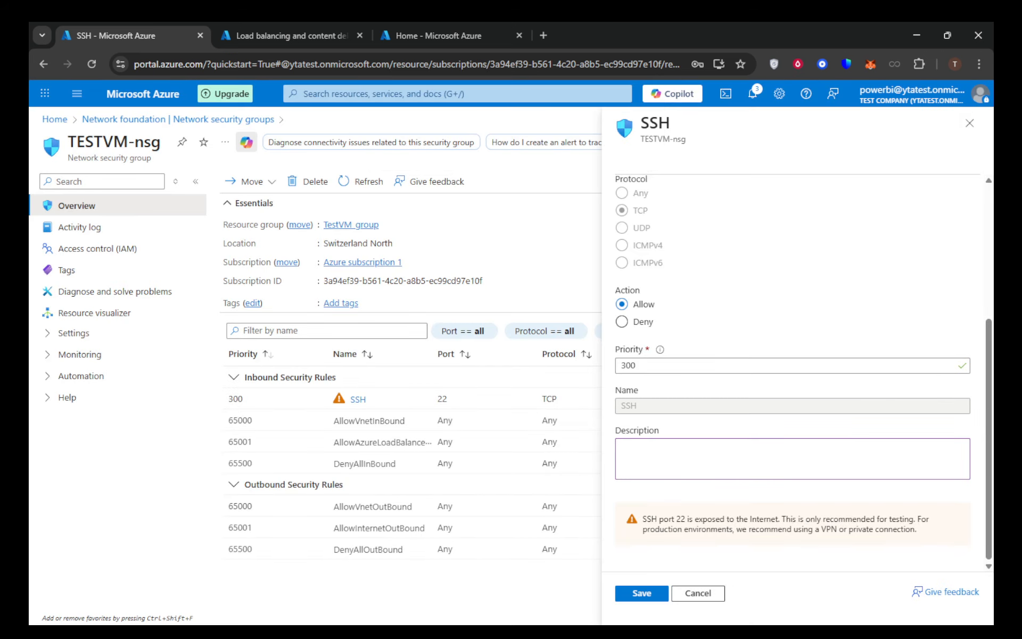
- Switch to Windows Security and open the inbound rules in the firewall's advanced settings
key("alt+Tab")
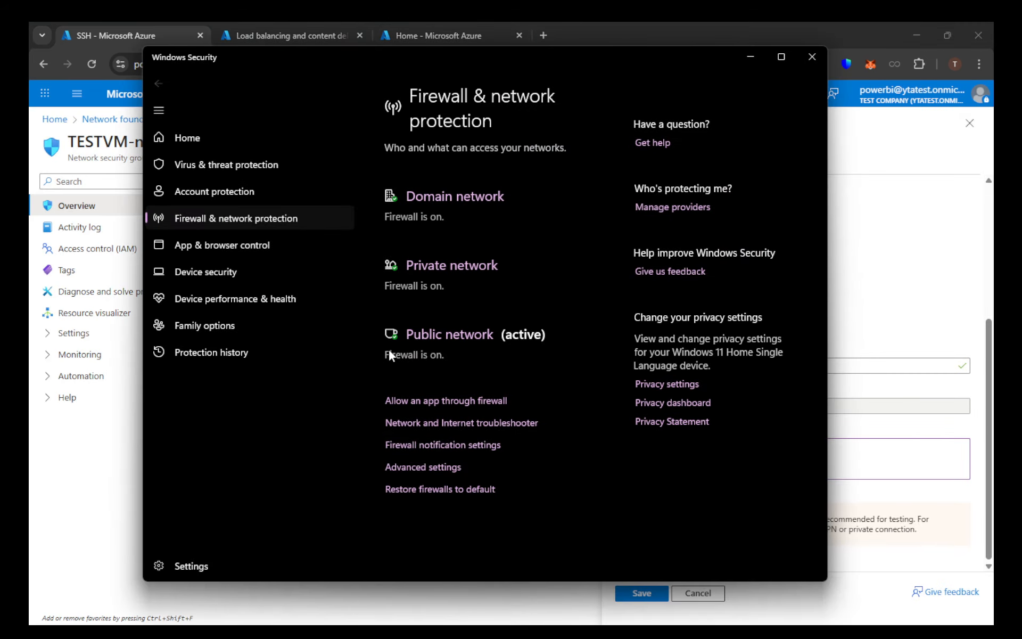
left_click(414, 467)
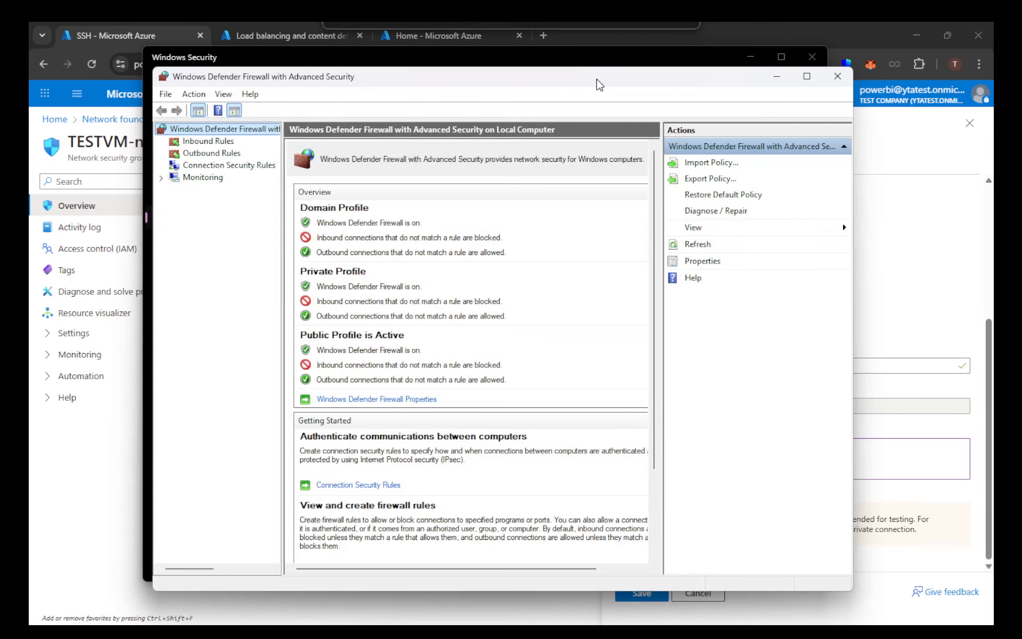
left_click(207, 140)
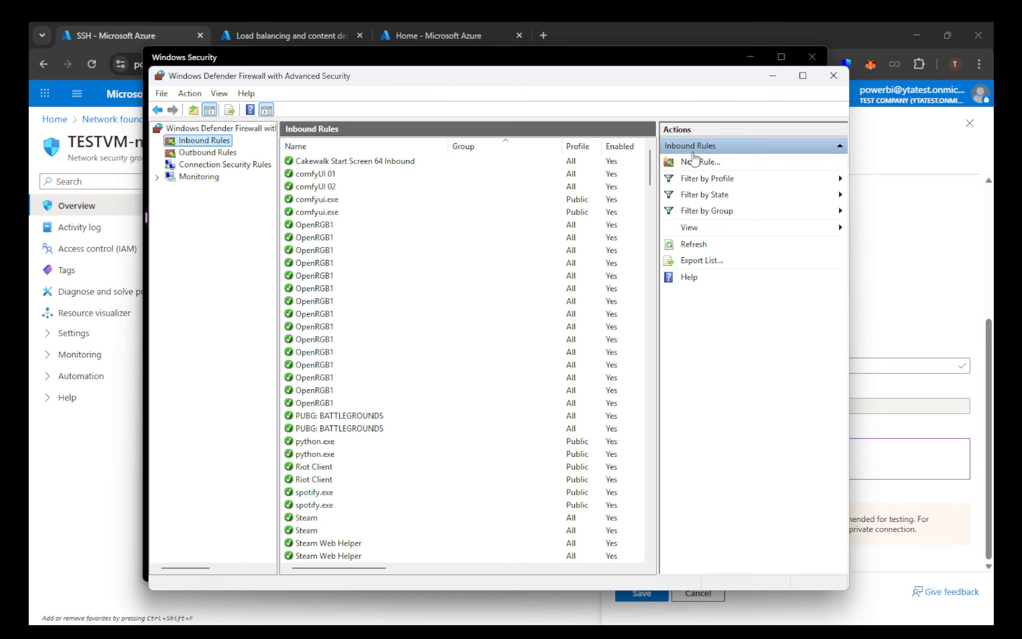
- Start a new inbound firewall rule of type Port and continue to its protocol and ports settings
left_click(688, 162)
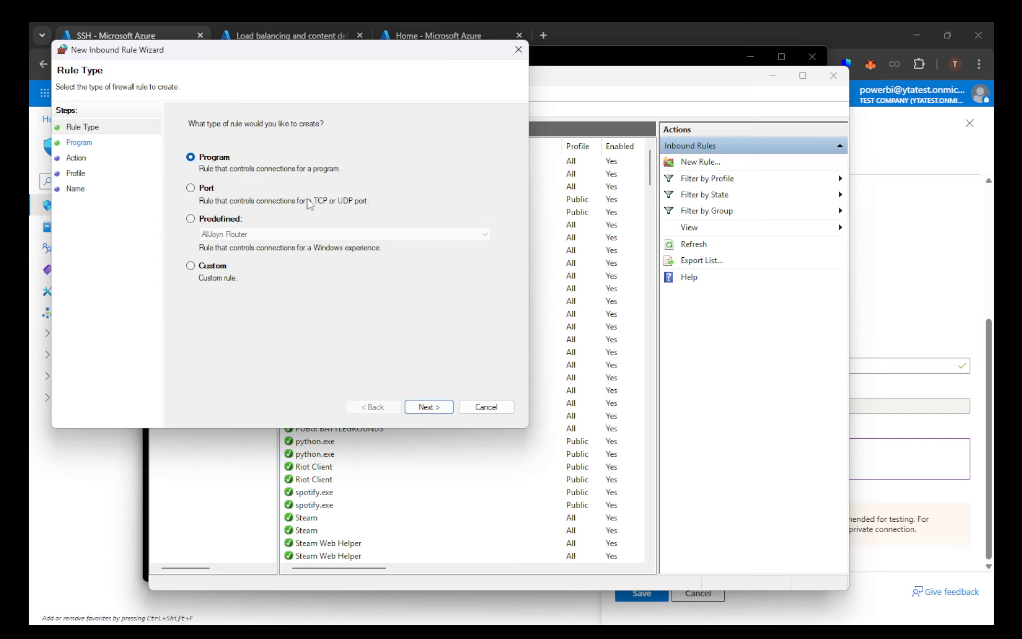
left_click(192, 189)
left_click(428, 407)
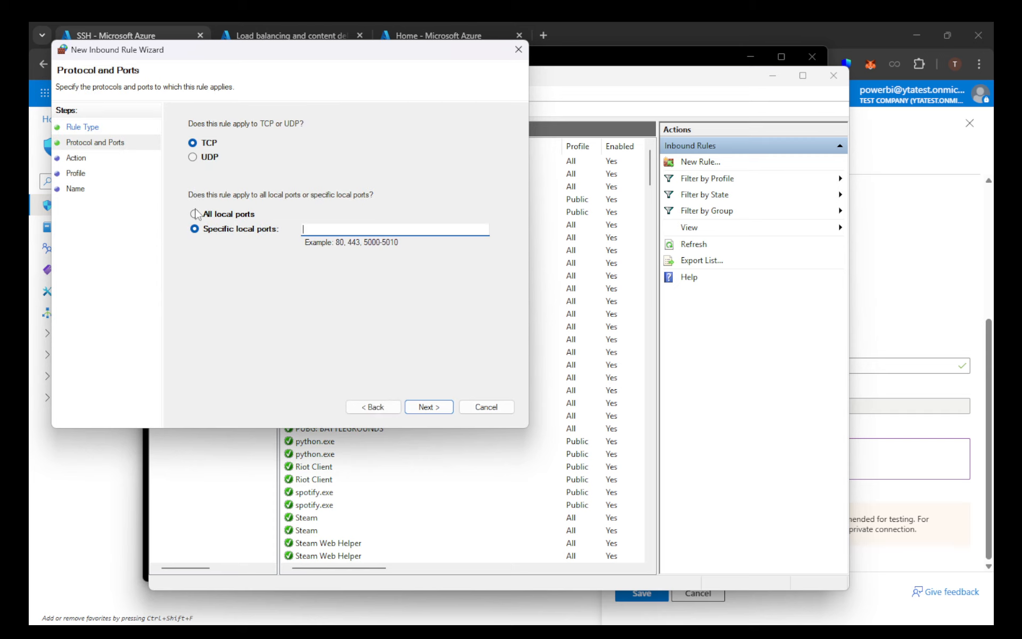